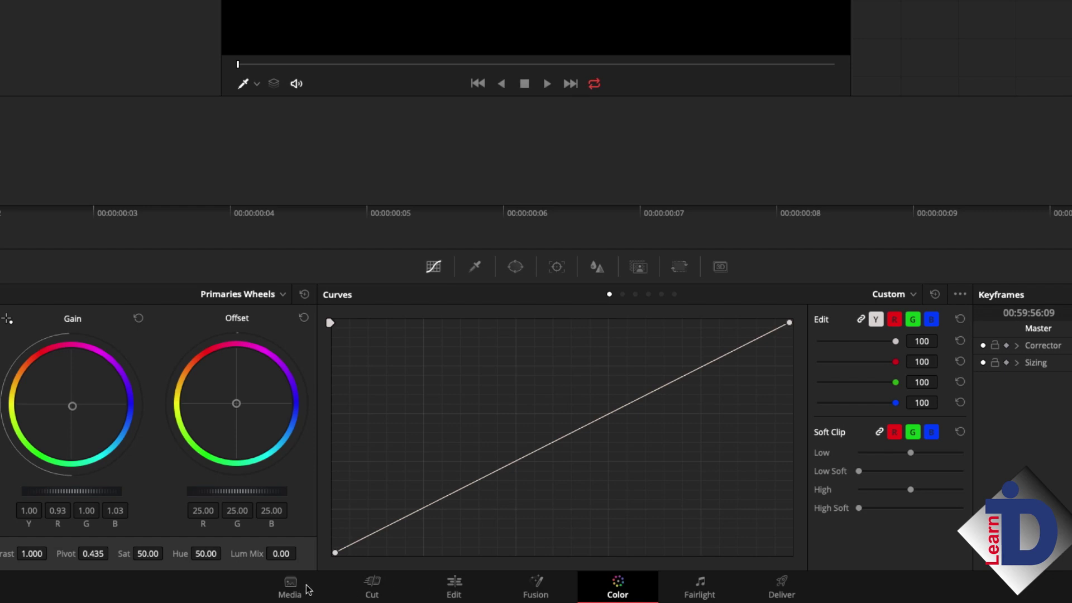
On the Media page, add the Color Correction folder to the Media Pool and match the project frame rate
click(289, 588)
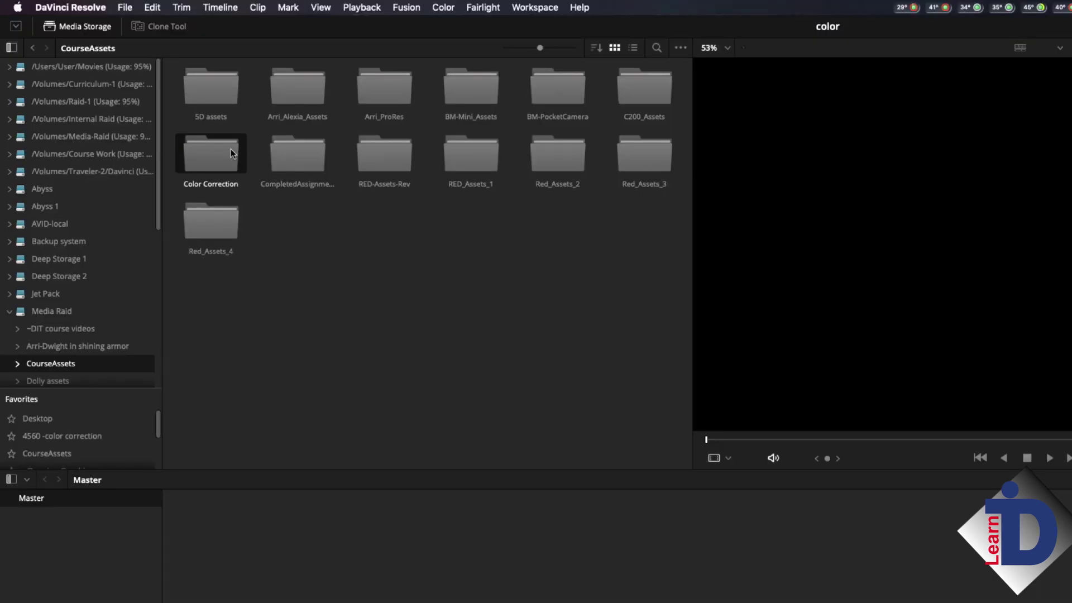
click(139, 103)
drag(218, 157, 59, 578)
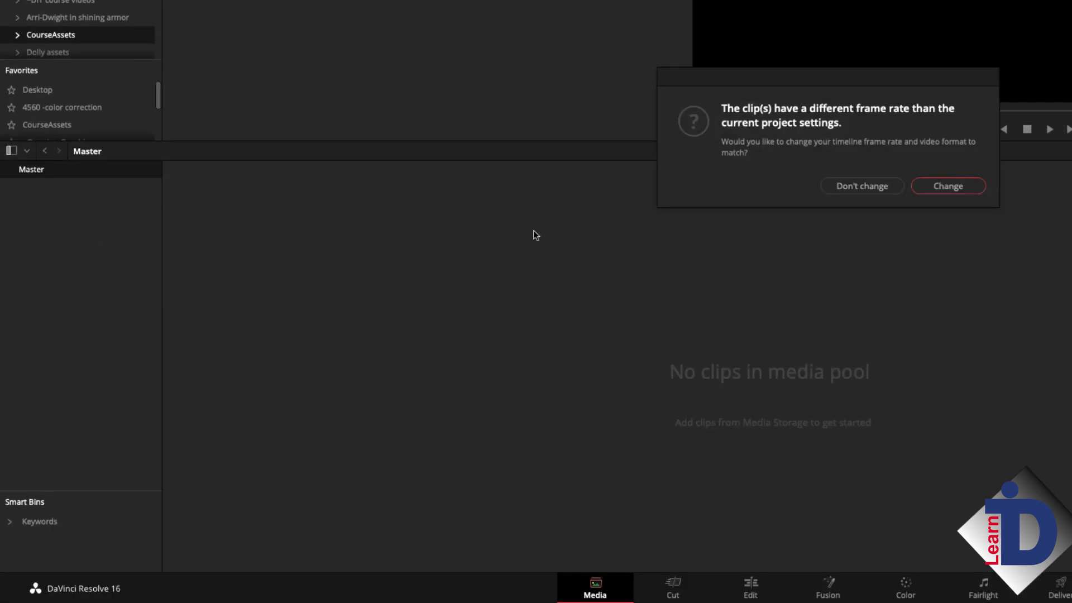
click(948, 186)
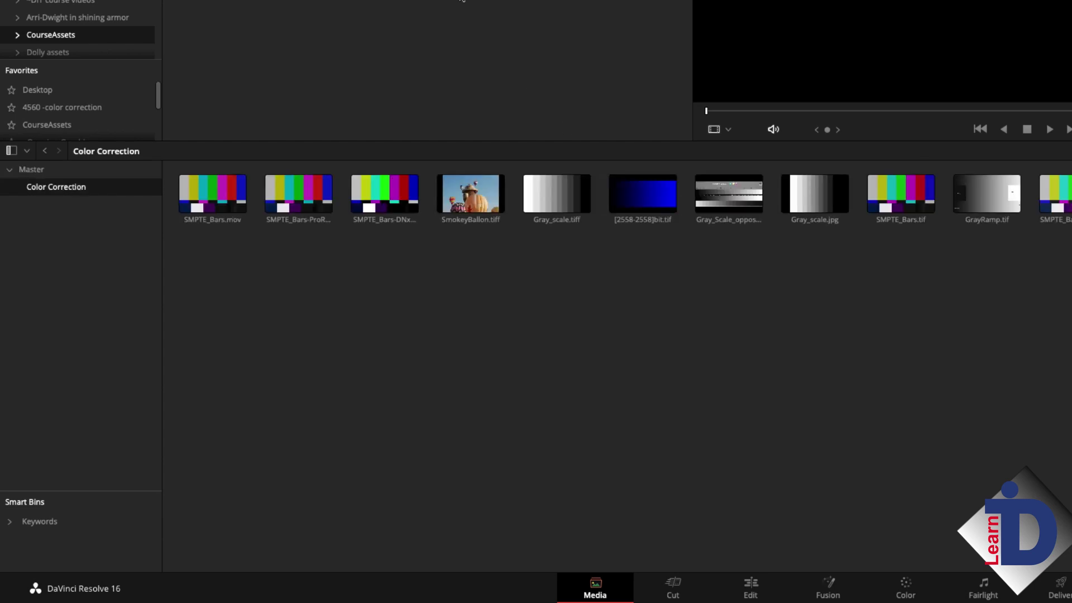
Add one more clip from Media Storage to the Media Pool, then move to the Edit page
scroll(77, 31, up, 2)
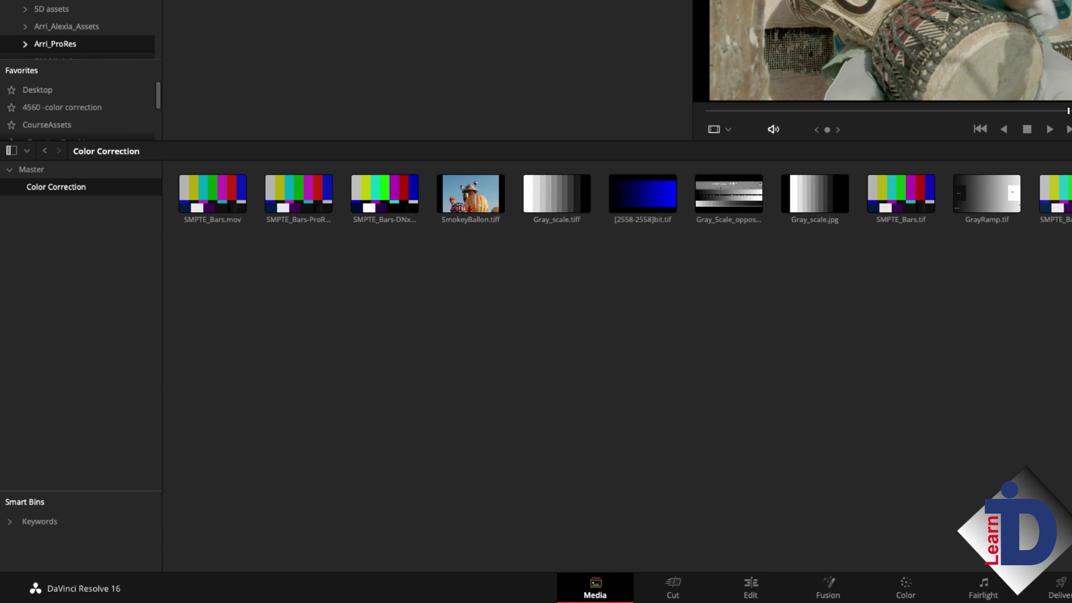
drag(408, 33, 365, 351)
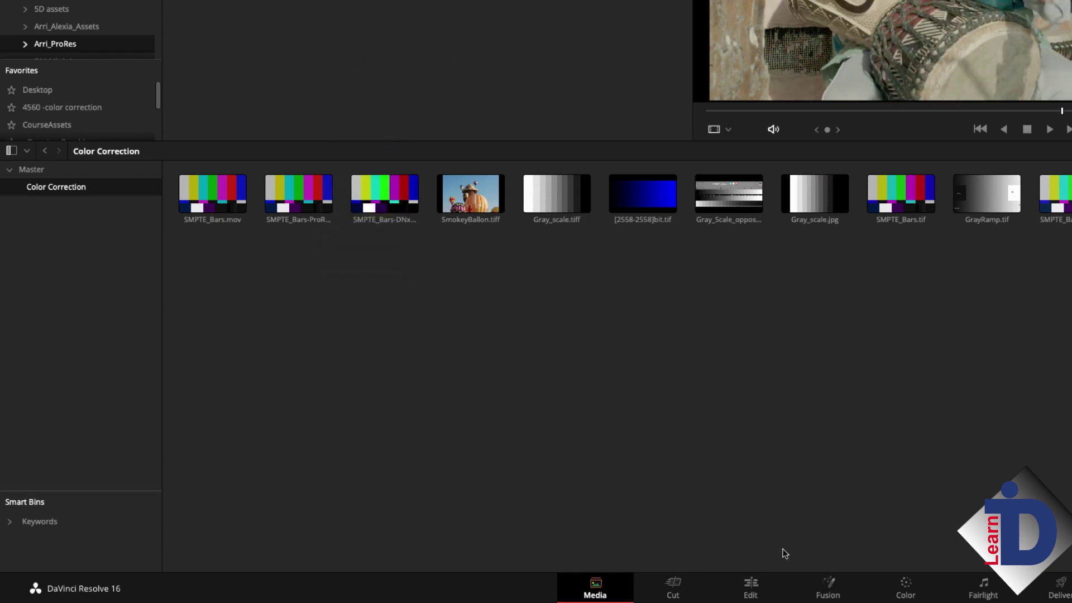
click(751, 583)
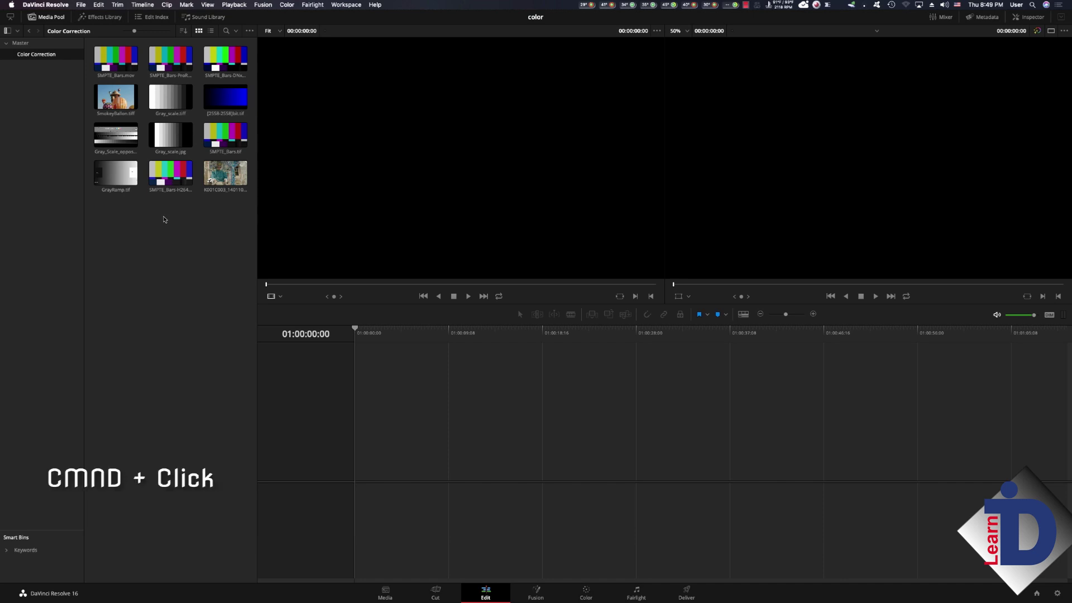
Select SMPTE_Bars.tif, the balloon photo, gray scale chart and drummer clip and drop them onto a new timeline
super+click(232, 139)
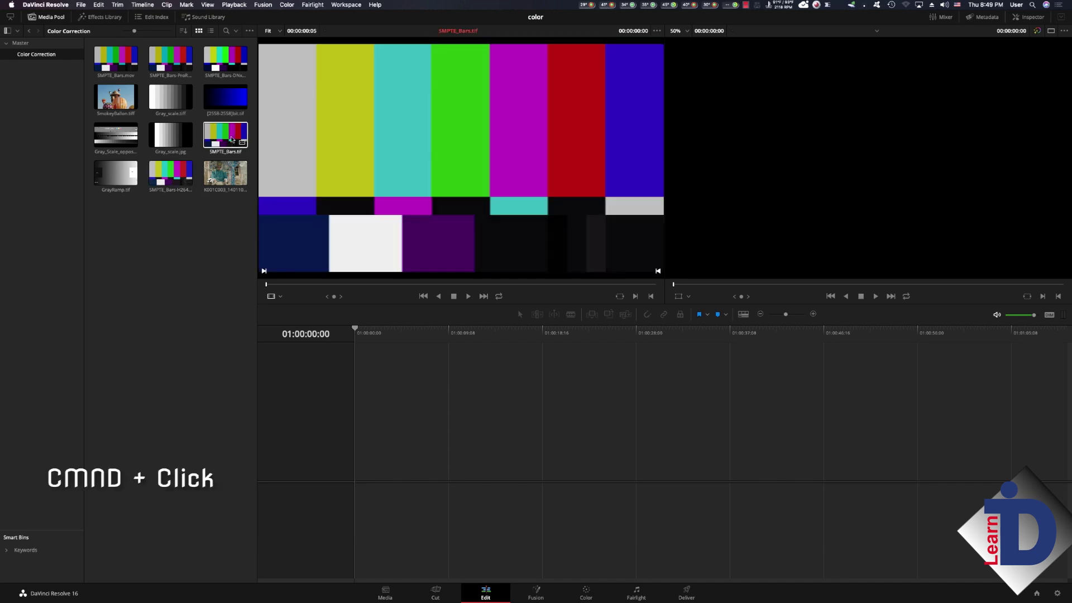
super+click(124, 104)
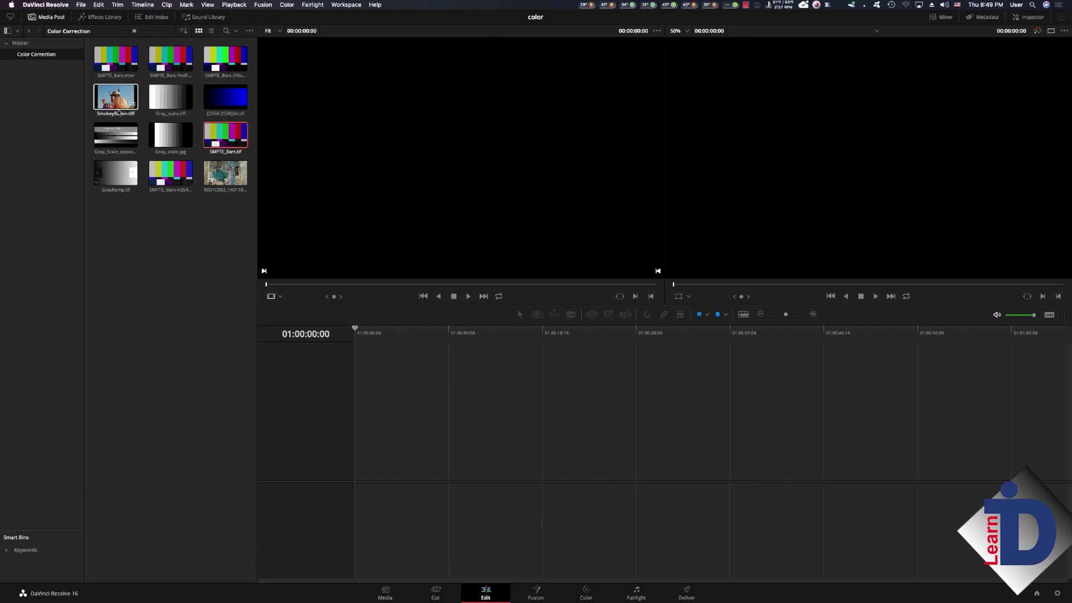
super+click(123, 130)
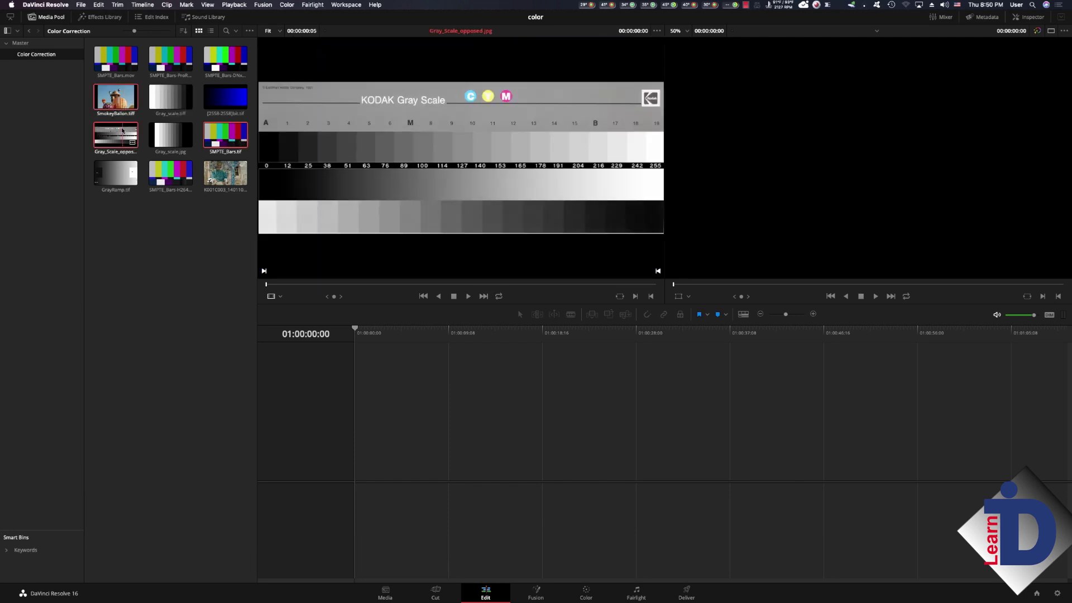
super+click(208, 177)
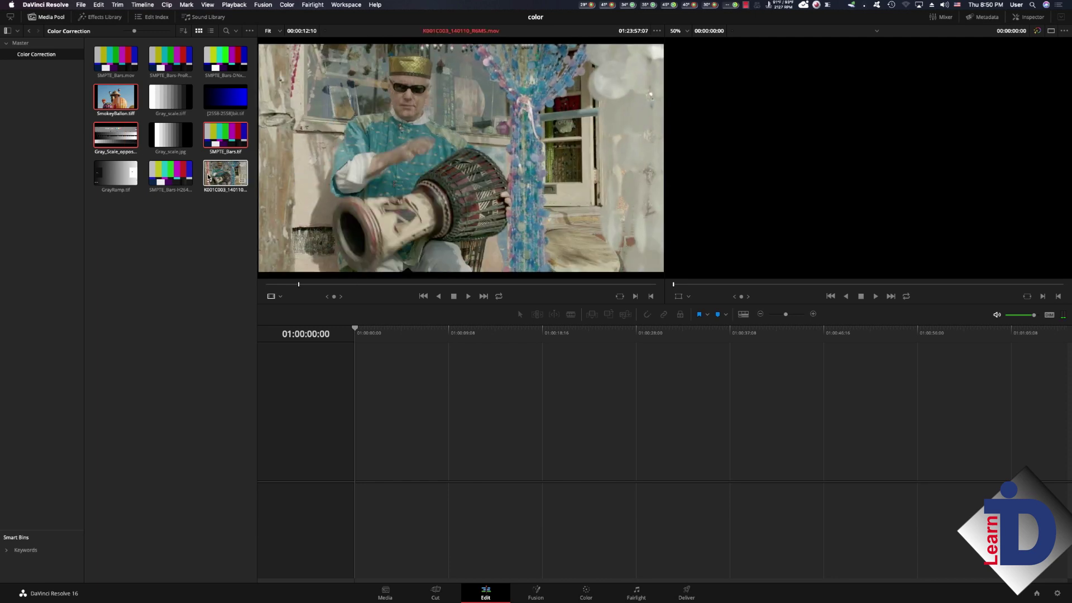
drag(208, 177, 358, 495)
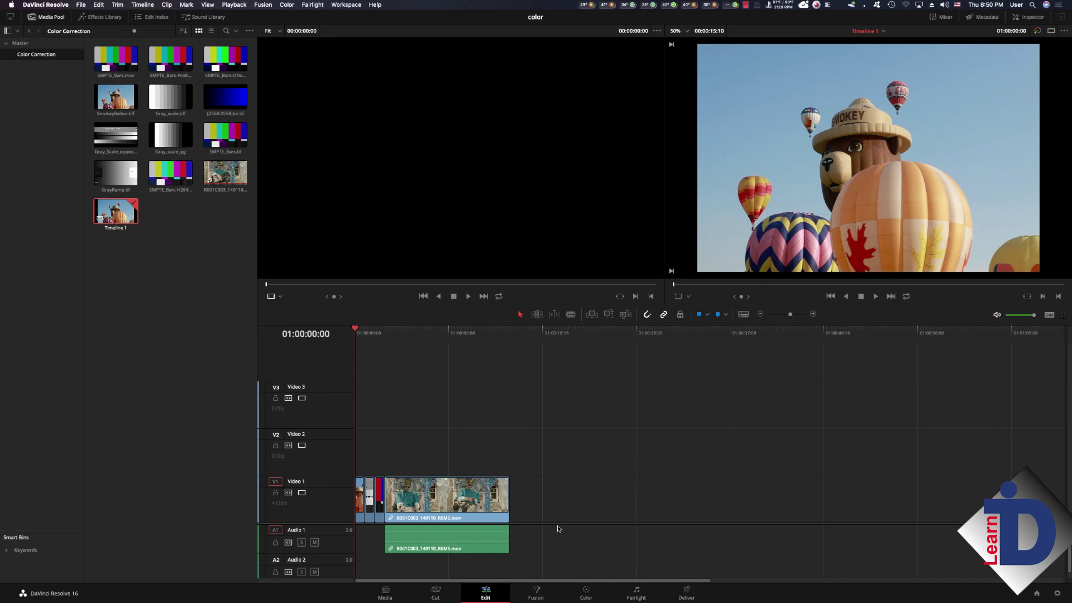
On the Color page, restore the clip thumbnail strip and load the colour bars clip 03
click(584, 593)
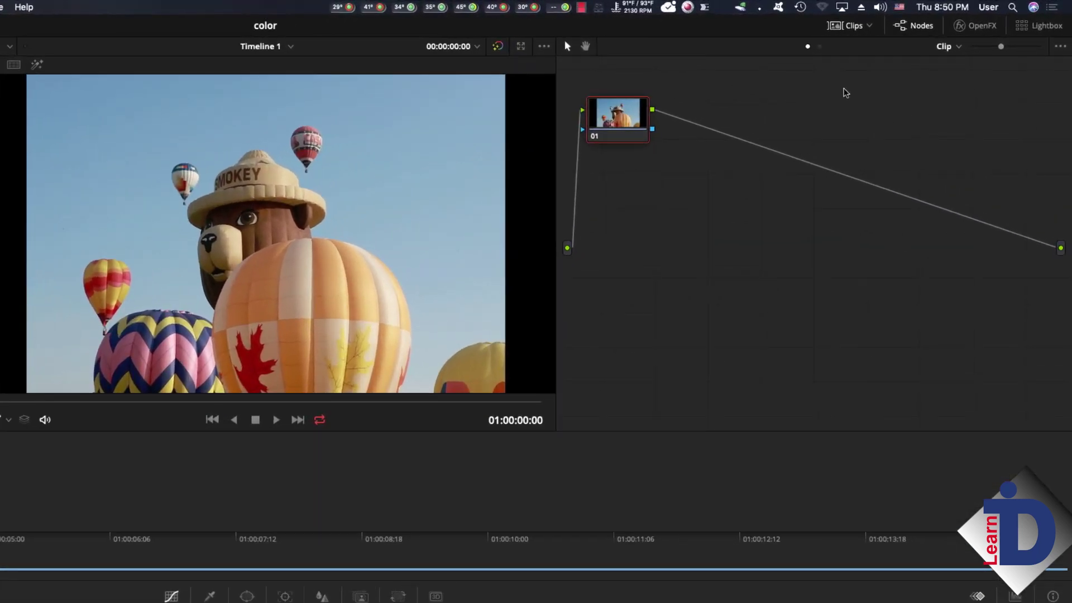
click(923, 17)
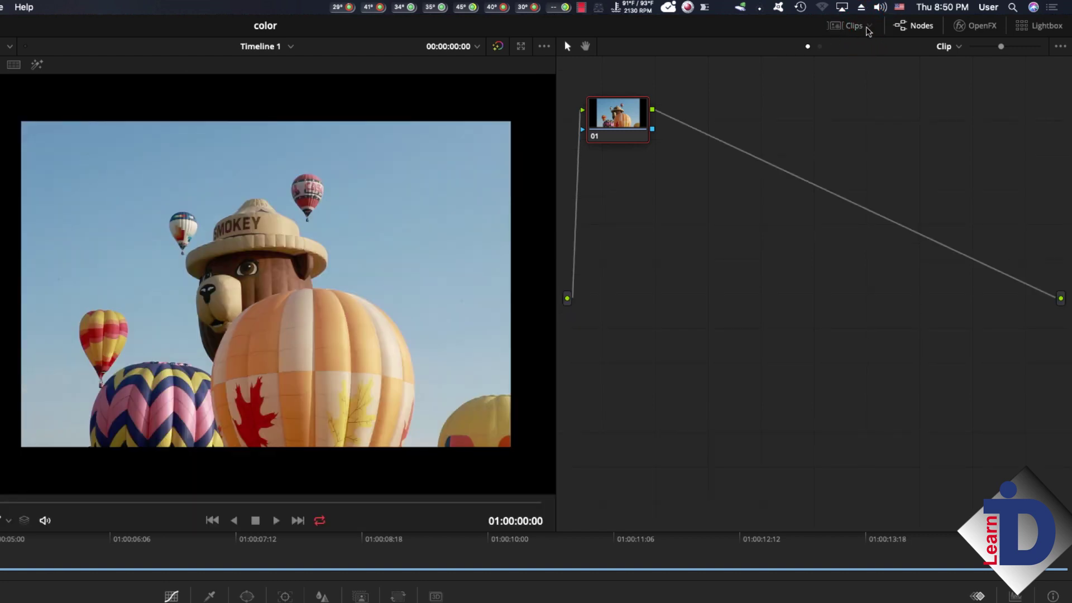
click(864, 28)
click(866, 28)
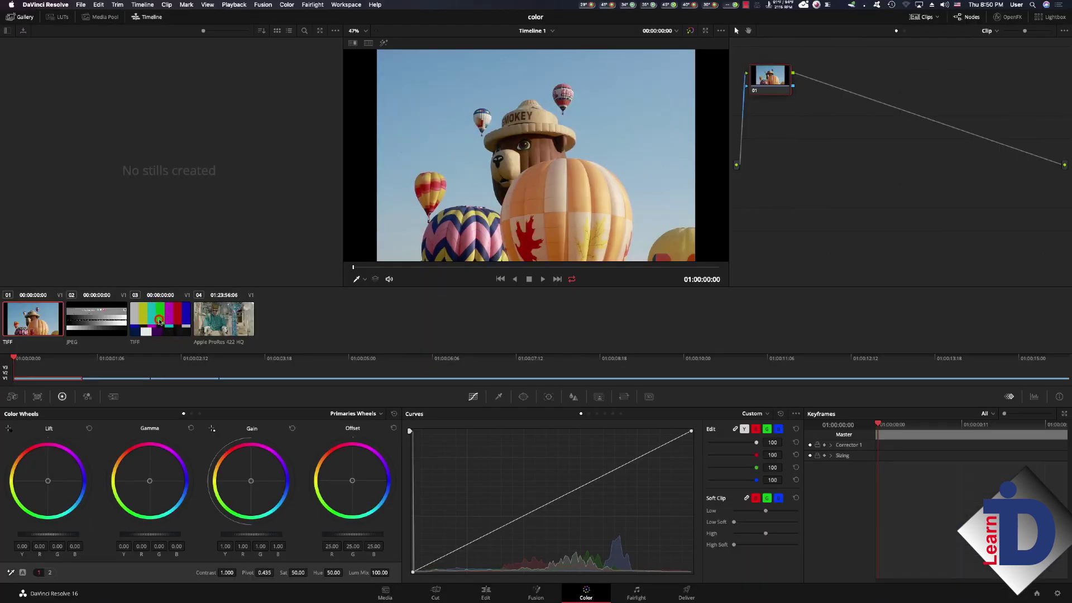
click(333, 364)
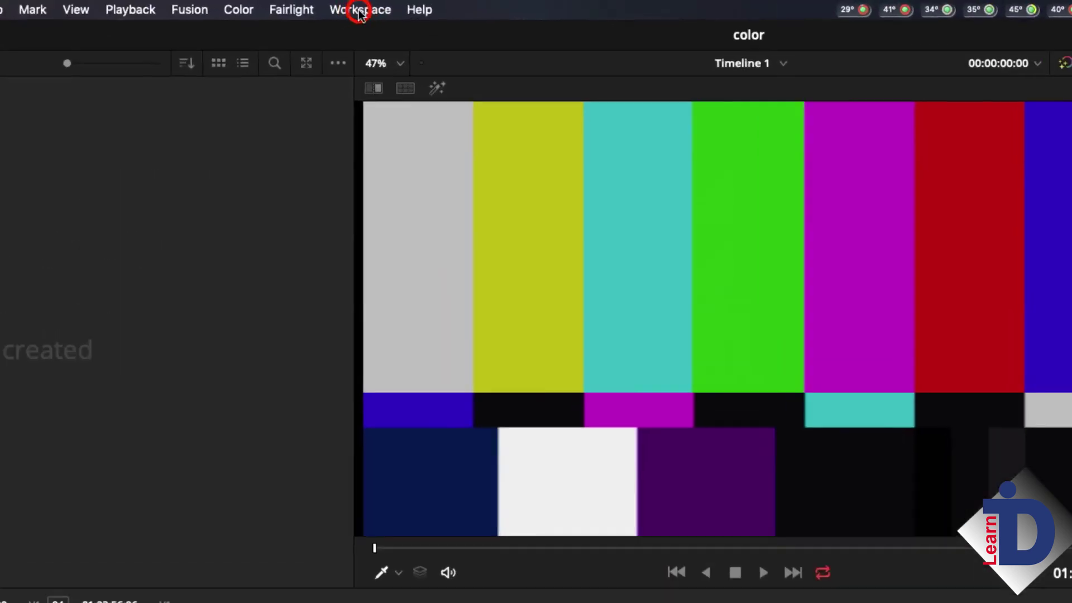
click(346, 5)
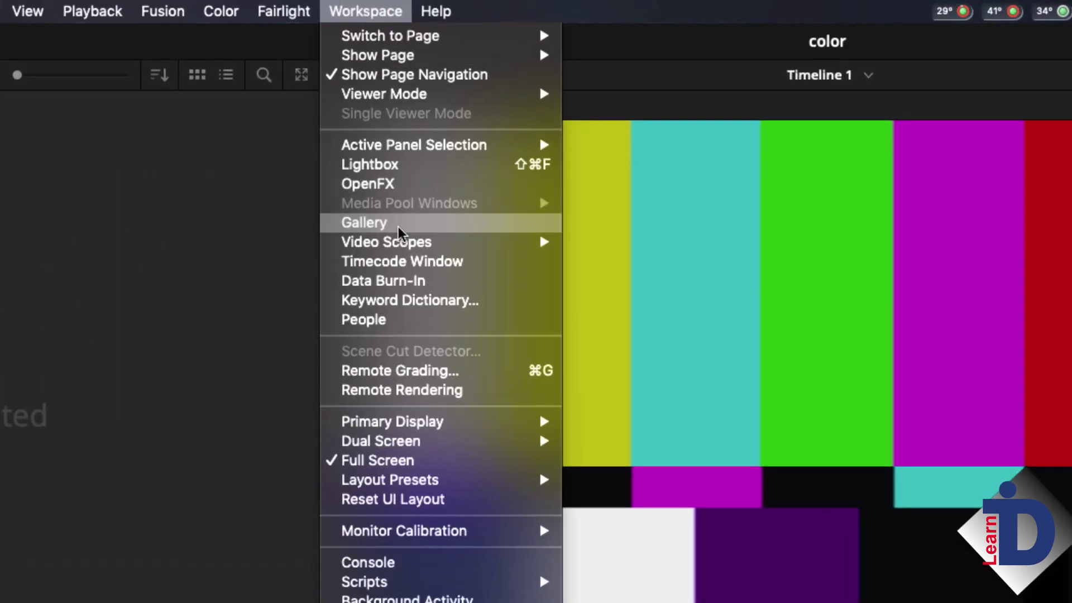
Turn the video scopes on, nudge the Scopes window into place, and switch to the 4 Up layout
mouse_move(401, 246)
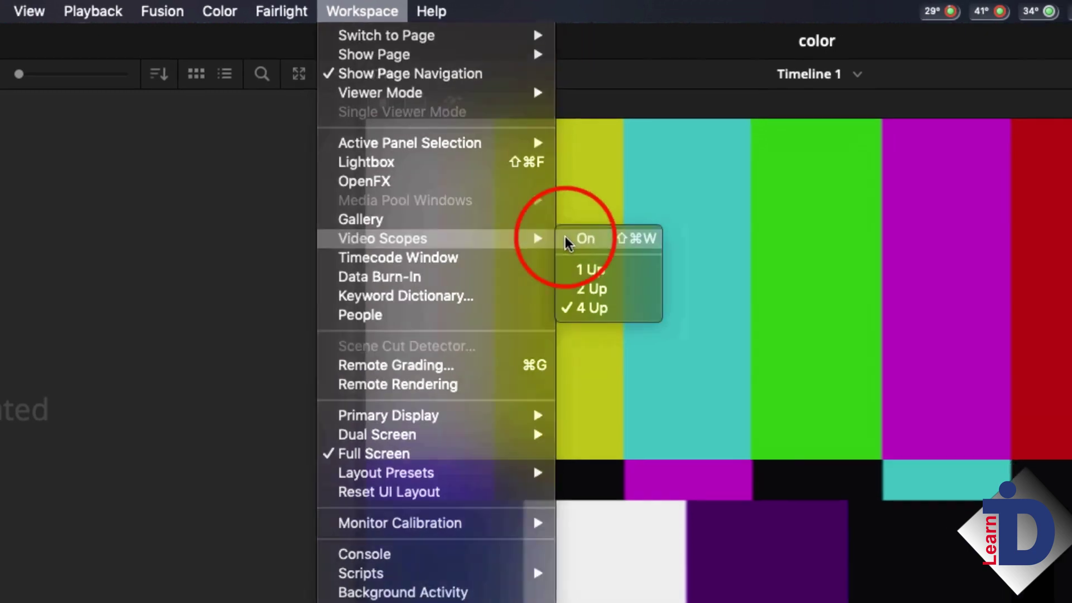
click(578, 242)
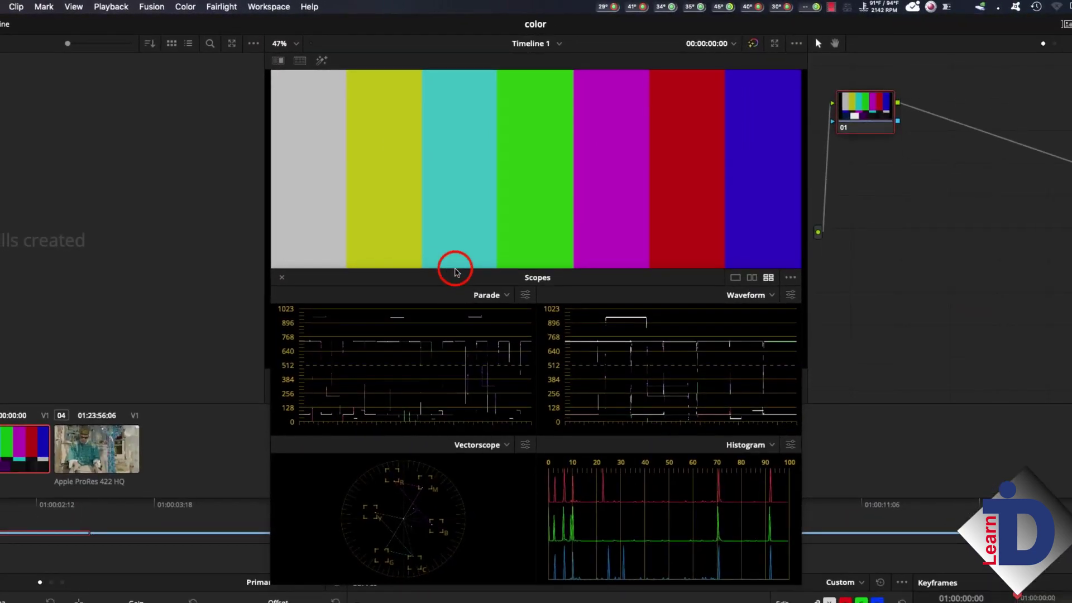
drag(449, 269, 437, 275)
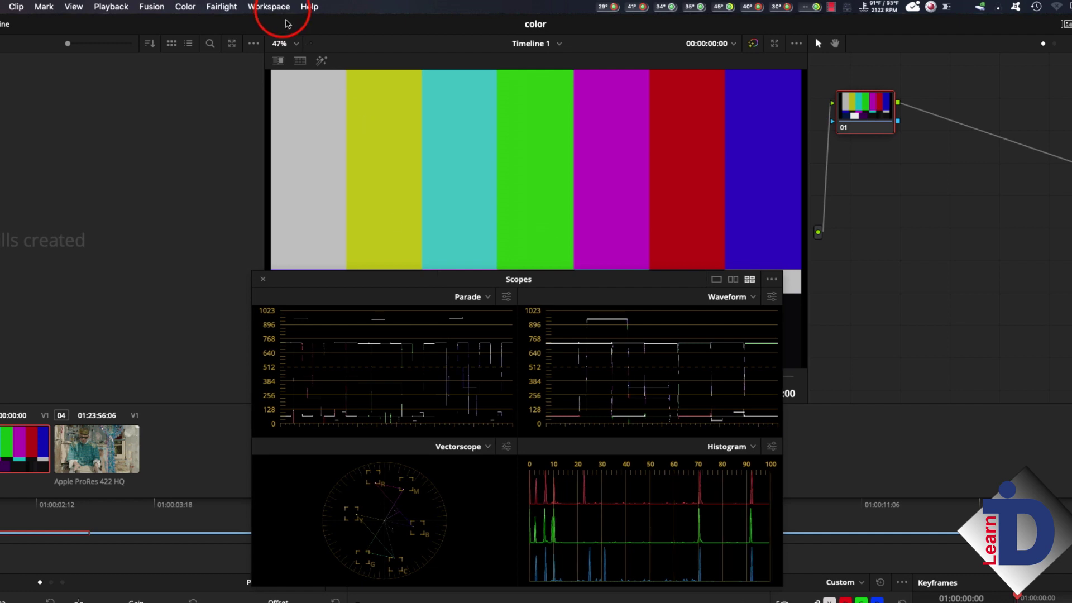
click(283, 8)
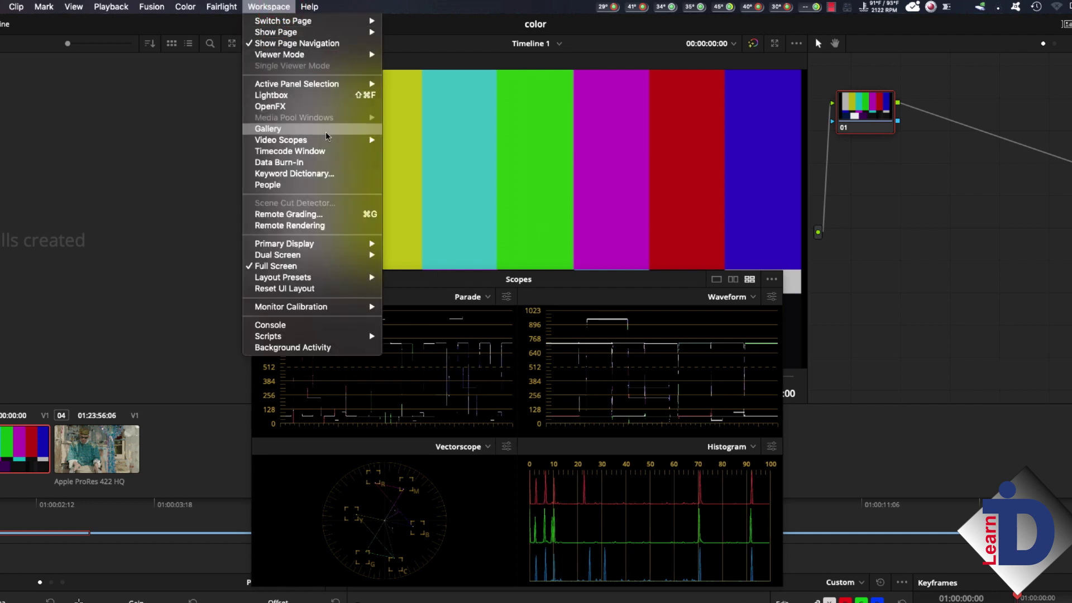
mouse_move(328, 144)
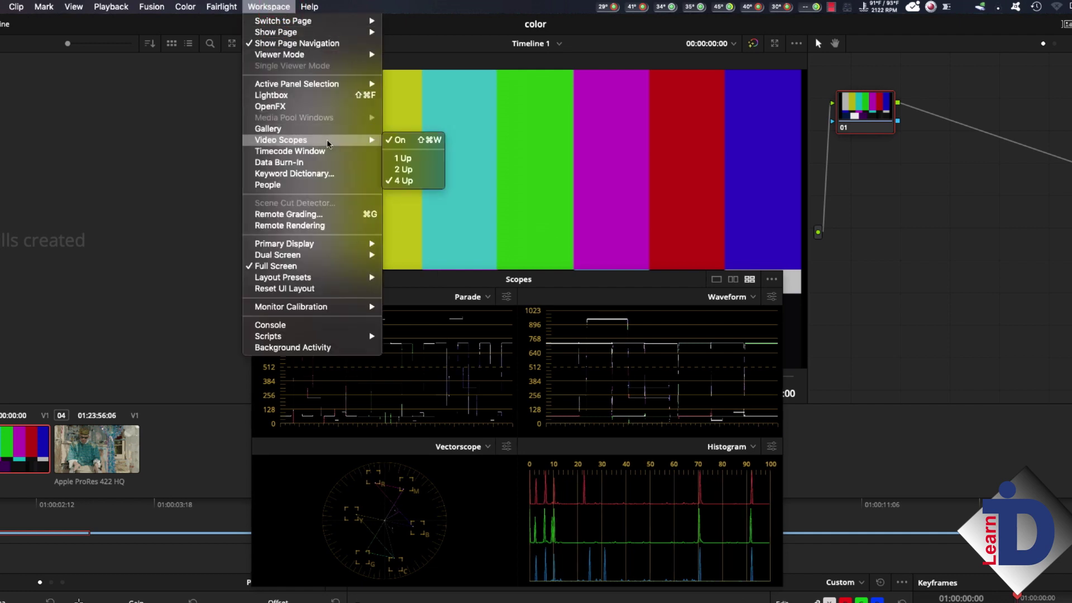
click(404, 181)
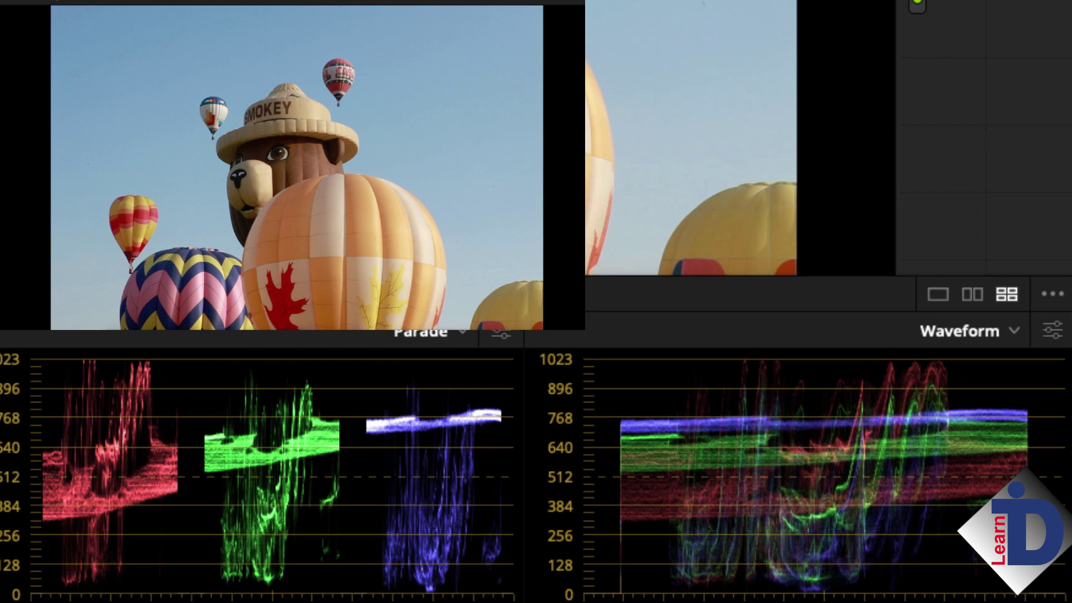
Switch to the dual scope layout with Histogram on the left and RGB Parade on the right
click(971, 293)
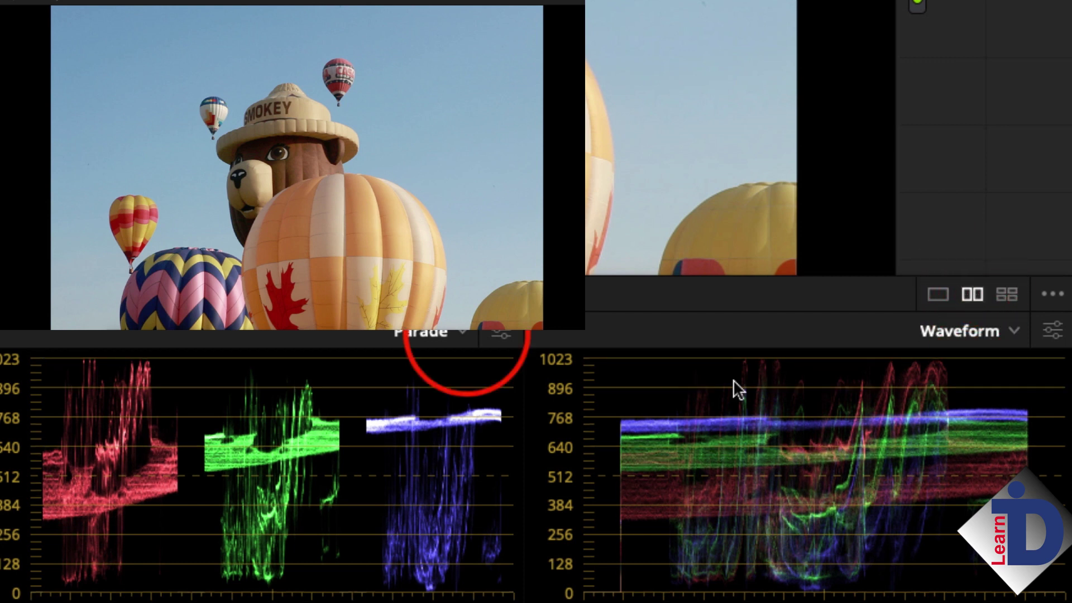
click(464, 331)
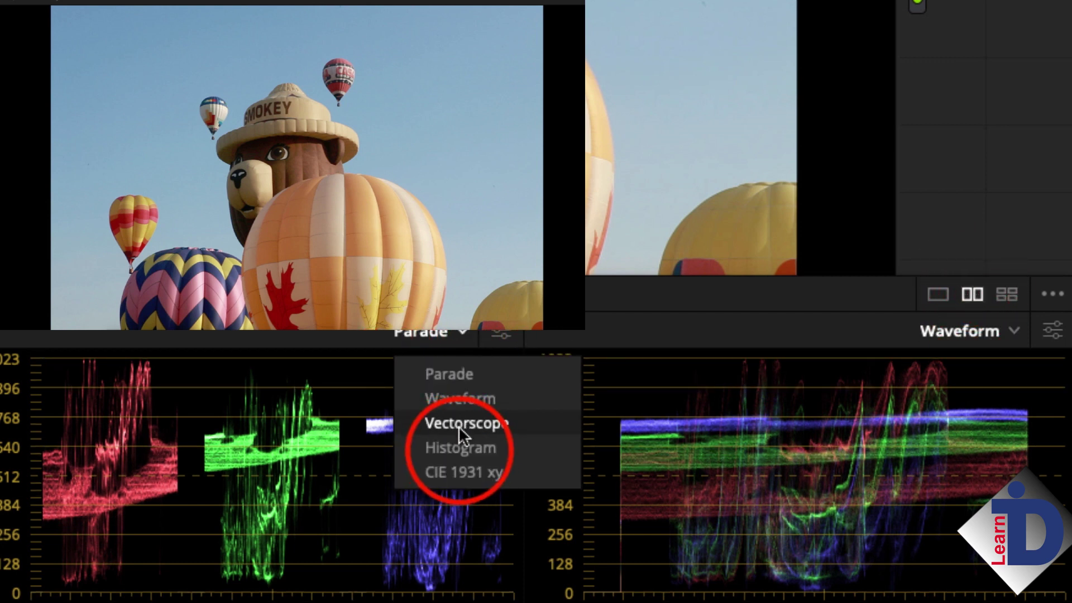
click(460, 447)
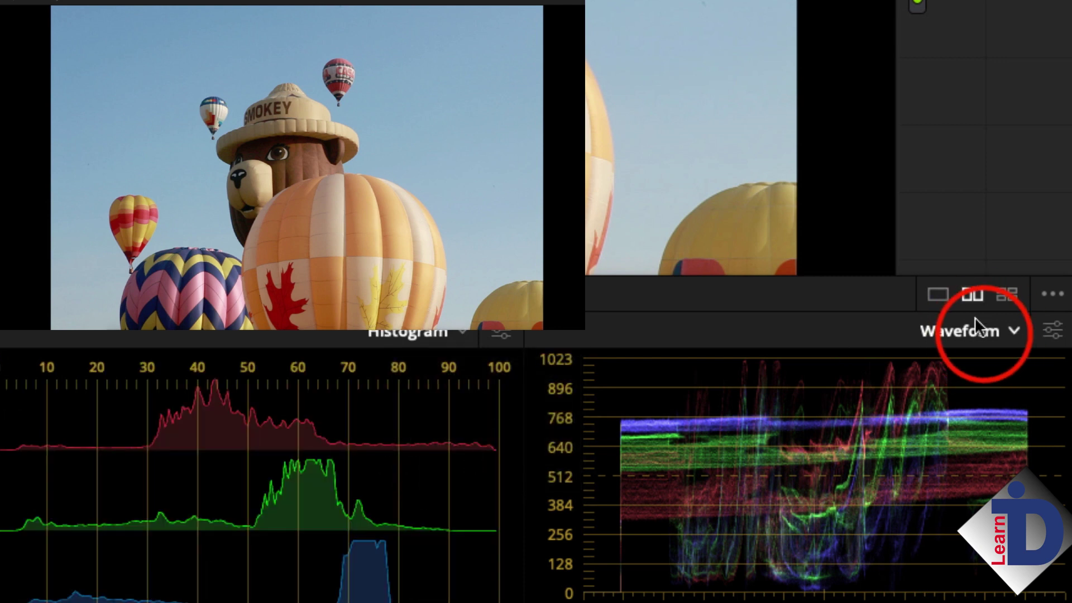
click(981, 330)
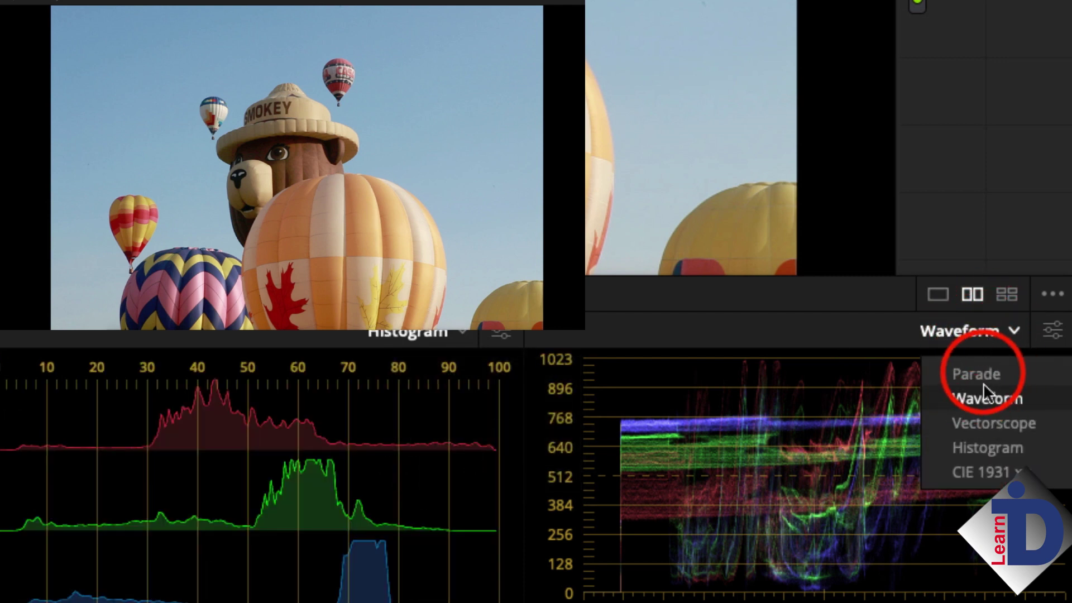
click(983, 372)
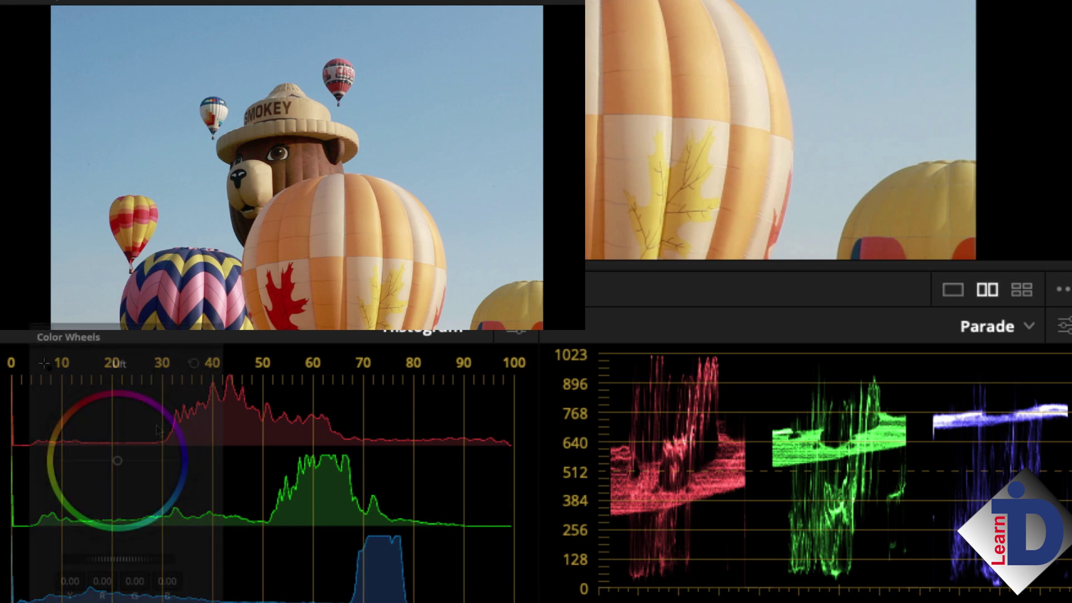
Nudge the Lift wheel toward blue and raise the Lift master to lift the balloon photo's blacks
drag(118, 463, 119, 460)
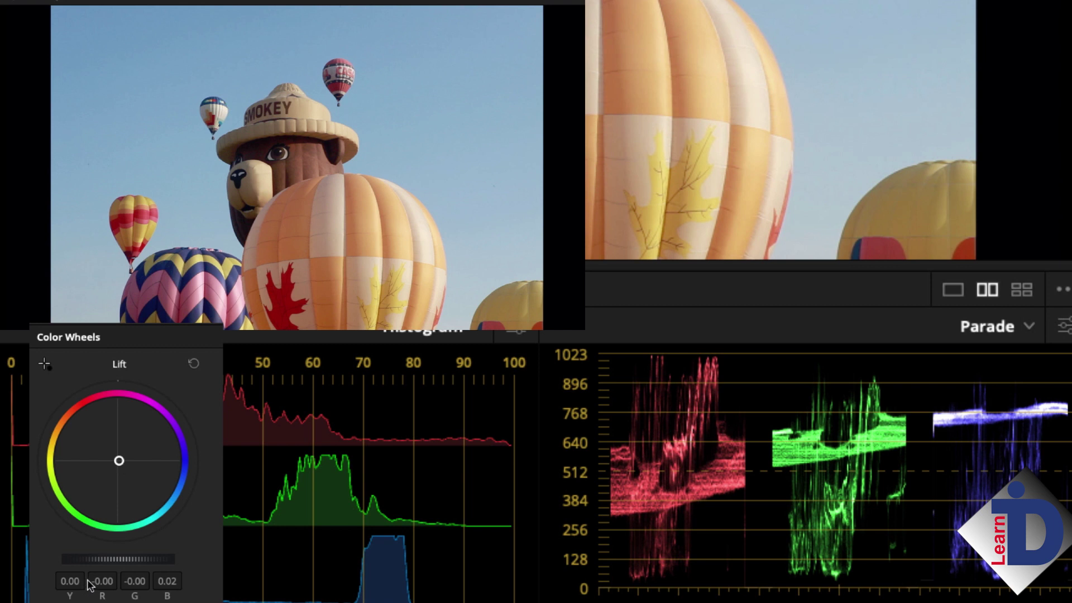
mouse_move(104, 566)
mouse_down()
mouse_move(132, 566)
mouse_move(109, 567)
mouse_up()
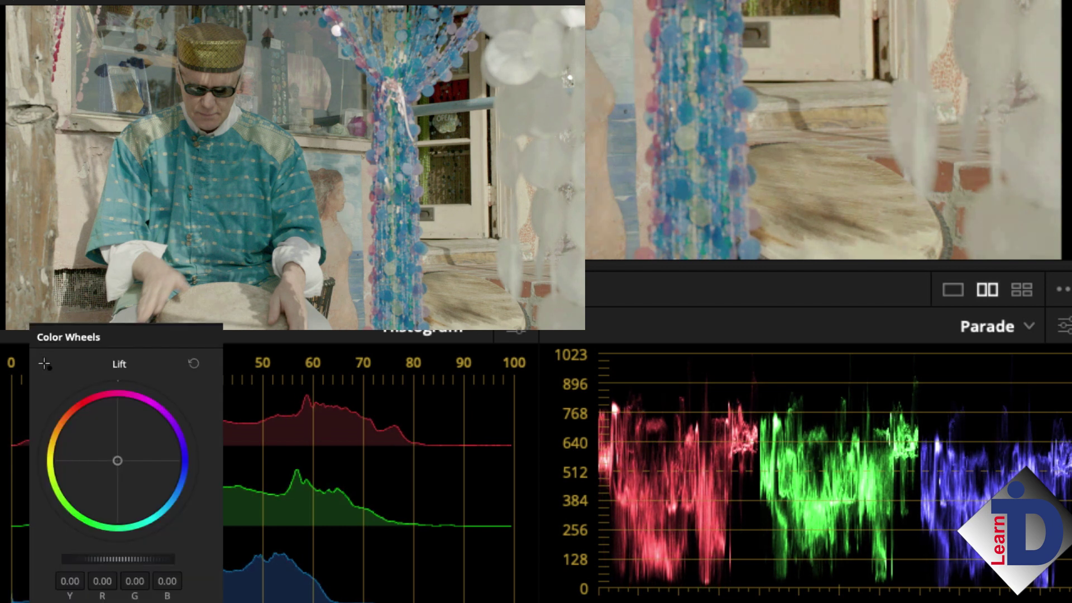
Rebalance the drummer clip's Lift wheel to neutral and lower its Lift master slightly
drag(121, 461, 119, 459)
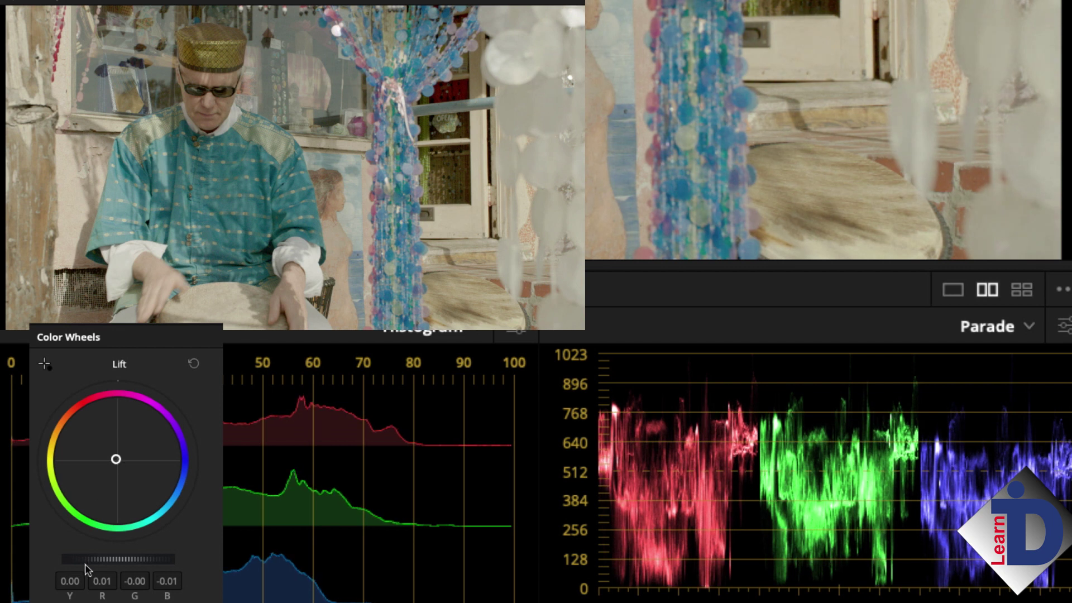
drag(140, 560, 135, 564)
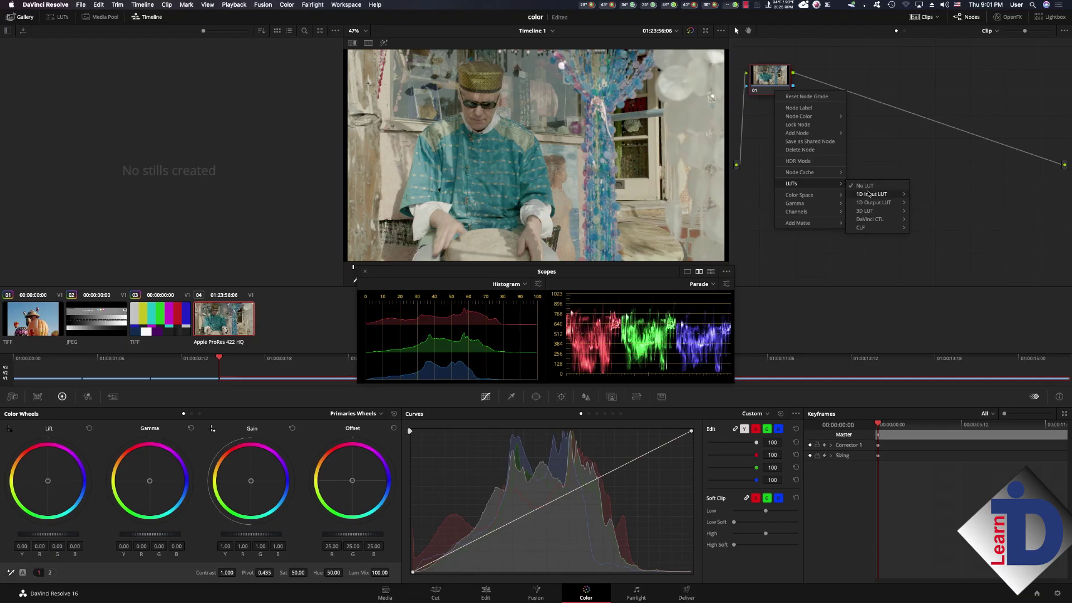
Apply the ARRI LogC2Video Classic709 3D LUT to the drummer clip's node
mouse_move(868, 210)
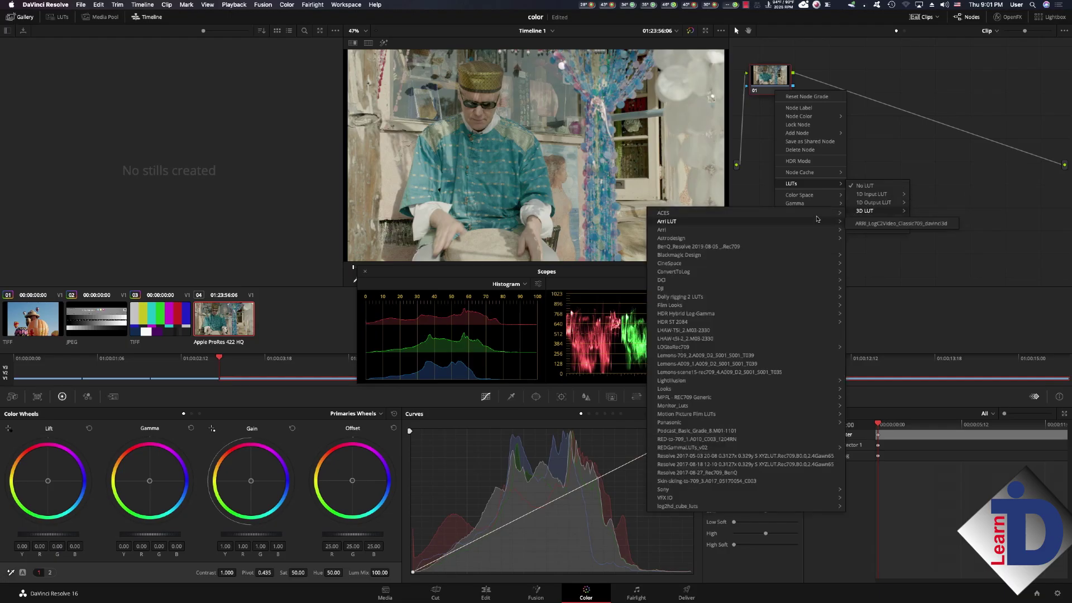
click(901, 223)
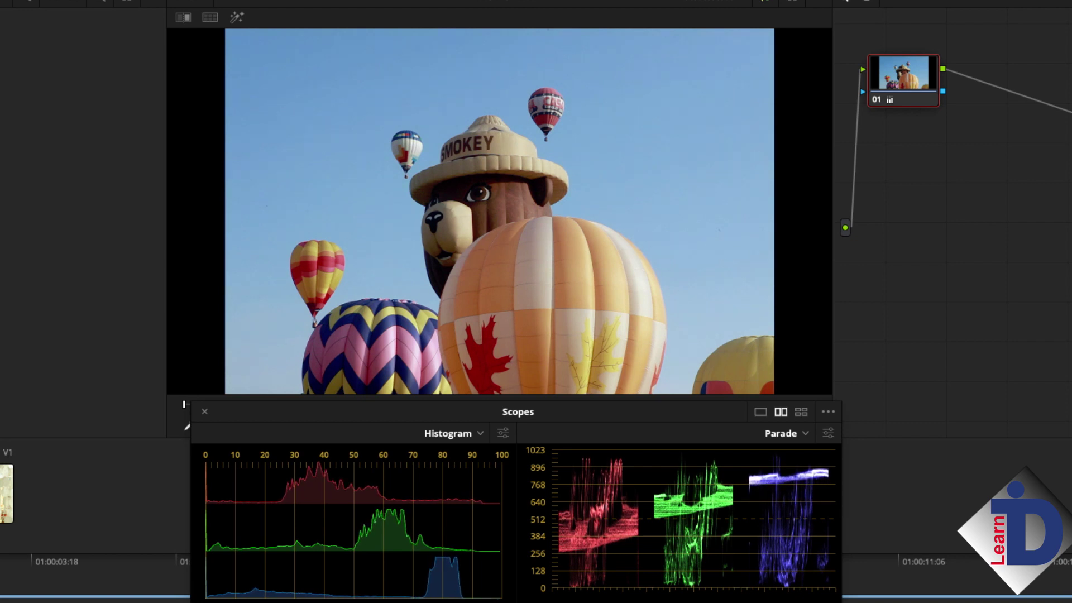
Toggle Bypass Color Grades on and off several times, finishing with the balloon photo ungraded
click(768, 2)
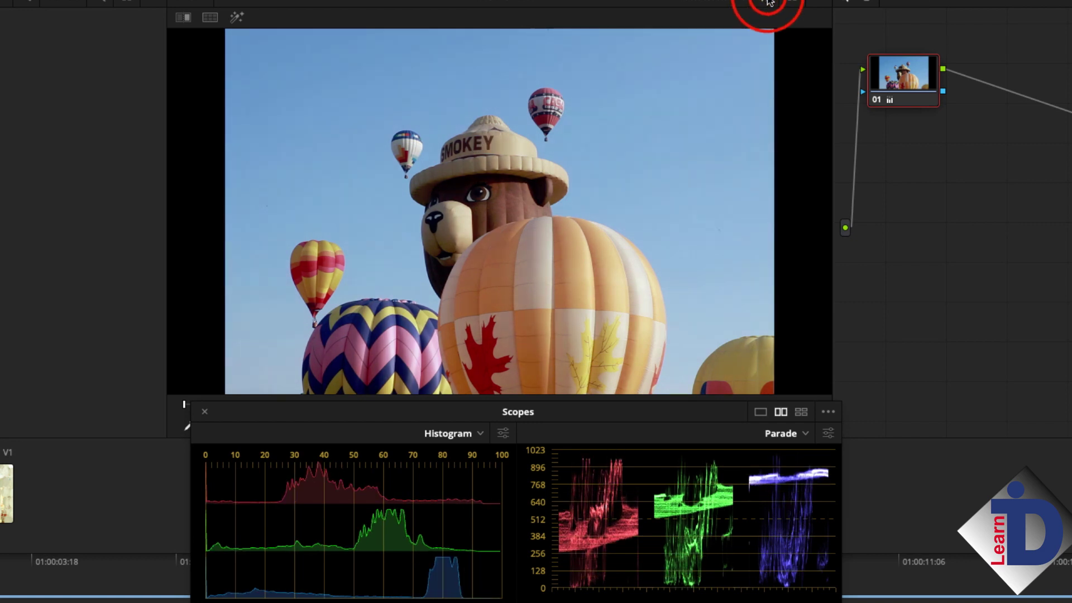
click(768, 2)
click(769, 2)
click(768, 2)
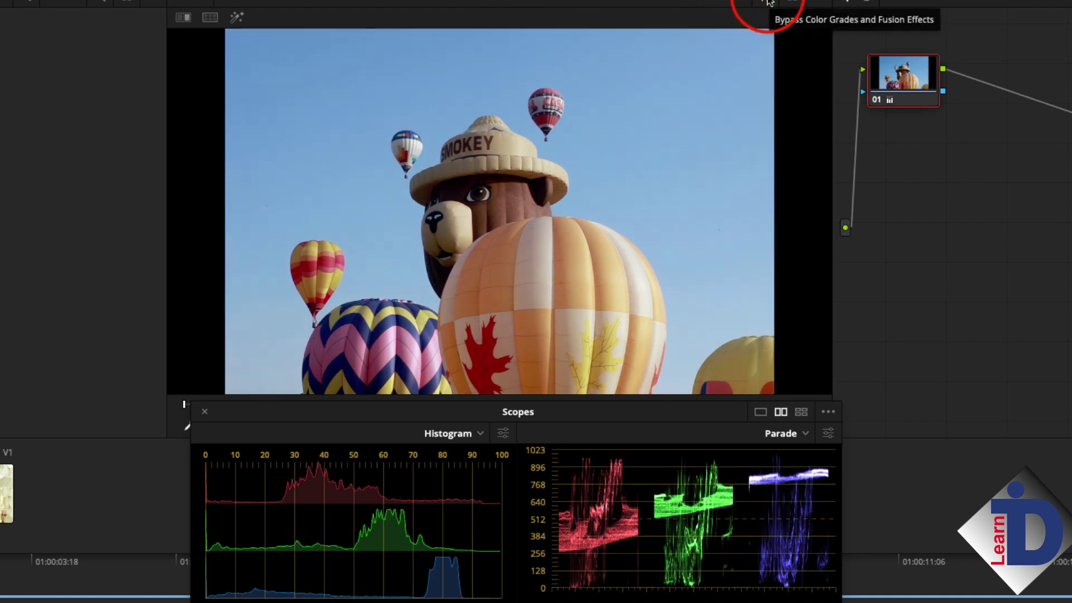
click(769, 2)
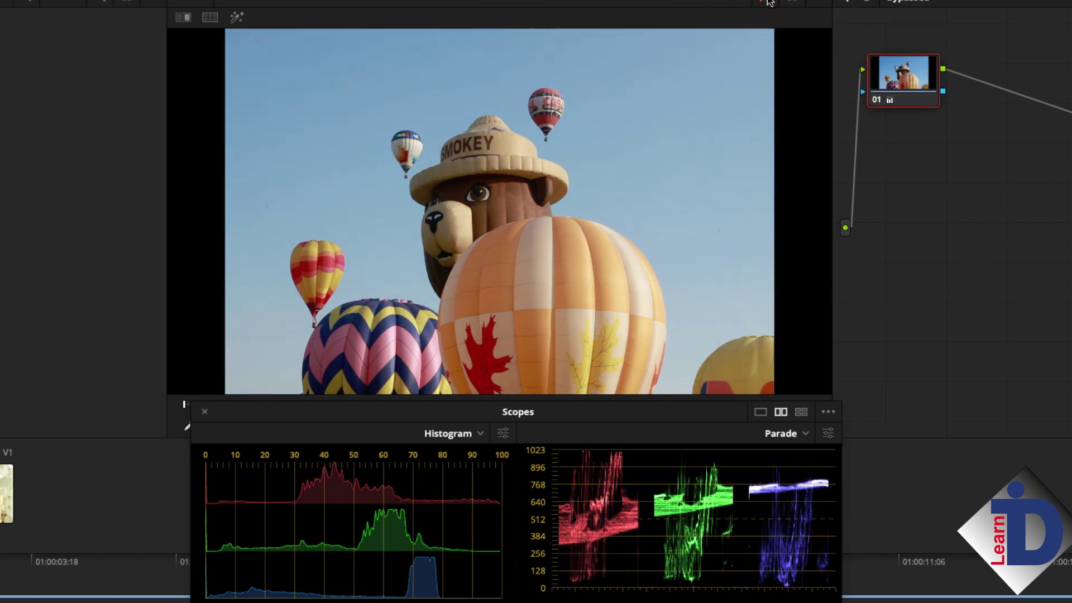